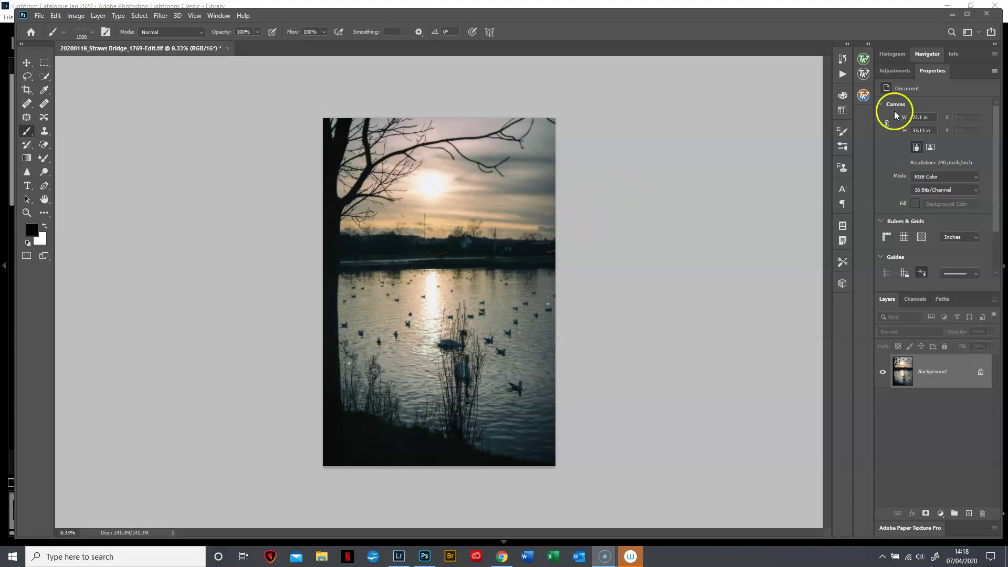
Select the 5000 px 'sig 1' signature preset from the Brushes list, then collapse the panel.
click(842, 131)
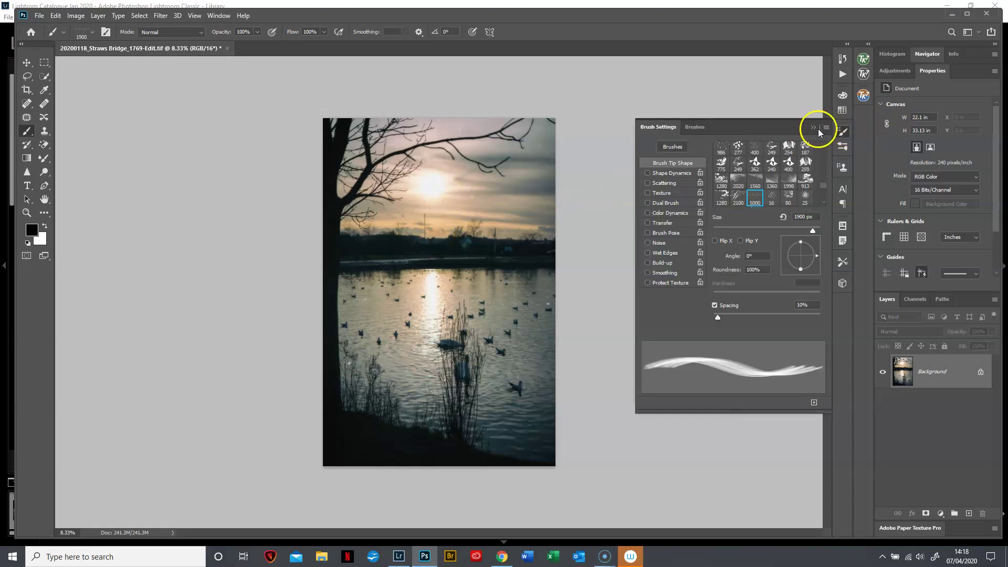
click(695, 126)
click(683, 382)
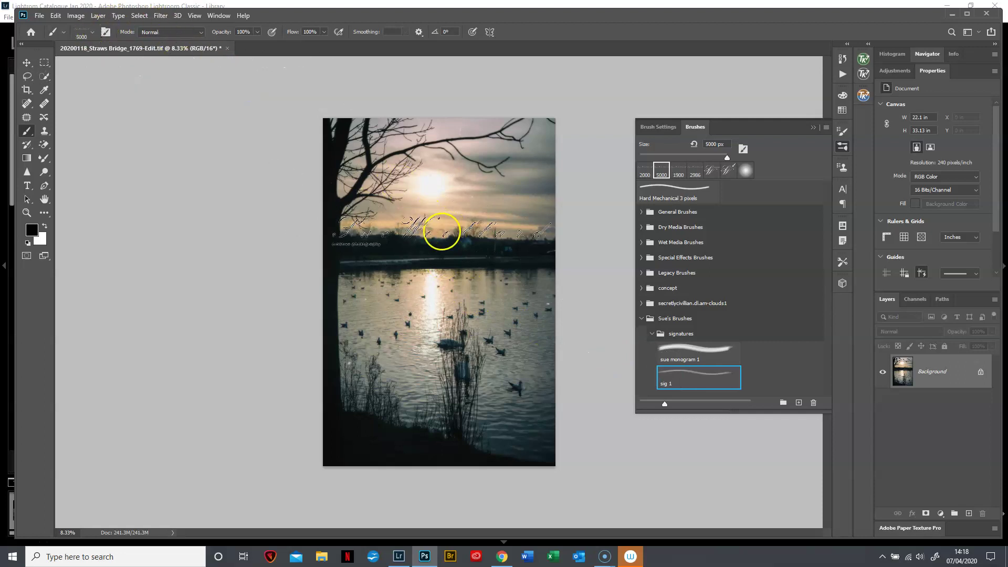
click(812, 126)
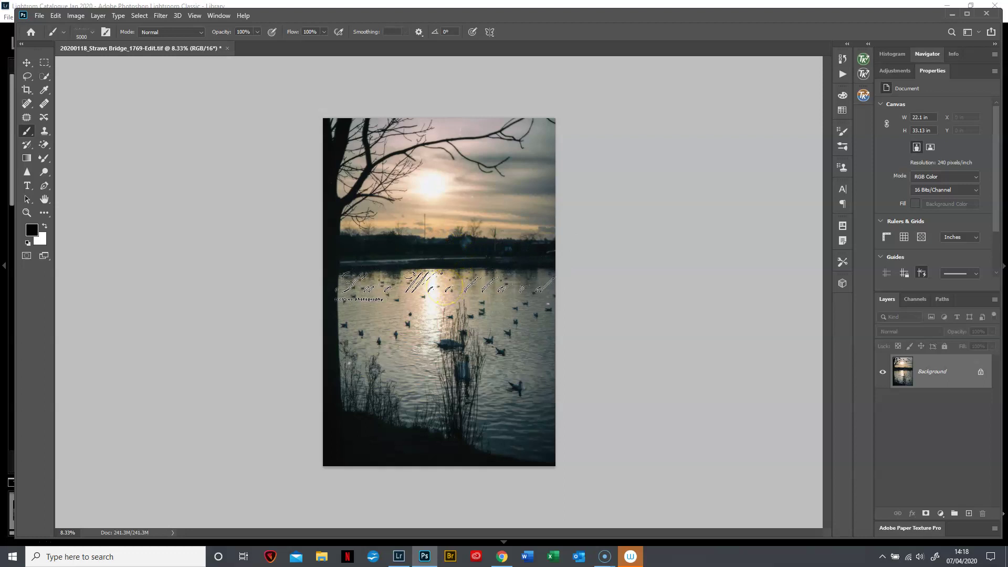
Create a new empty Layer 1 above the photo.
key(ctrl+shift+n)
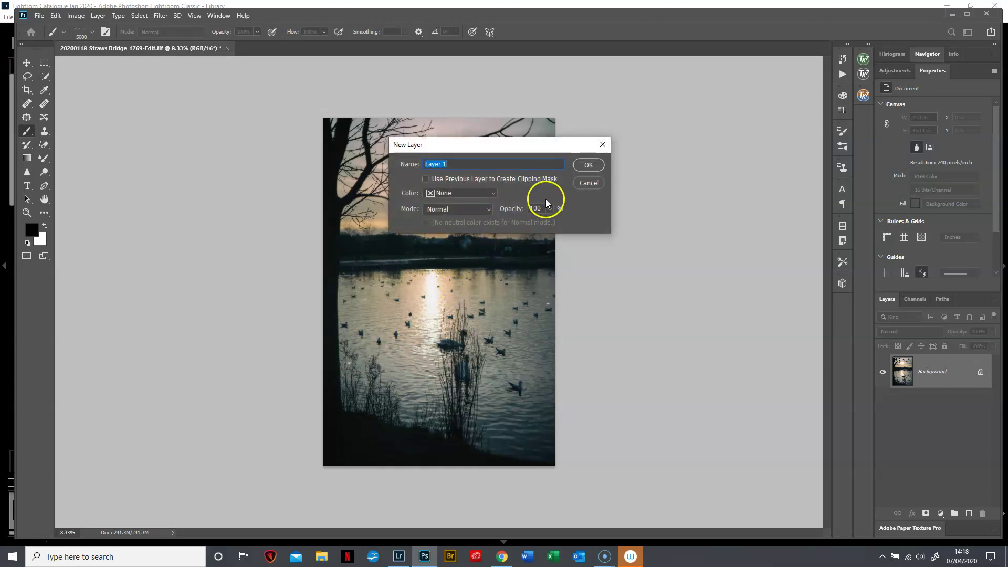
click(587, 166)
click(450, 417)
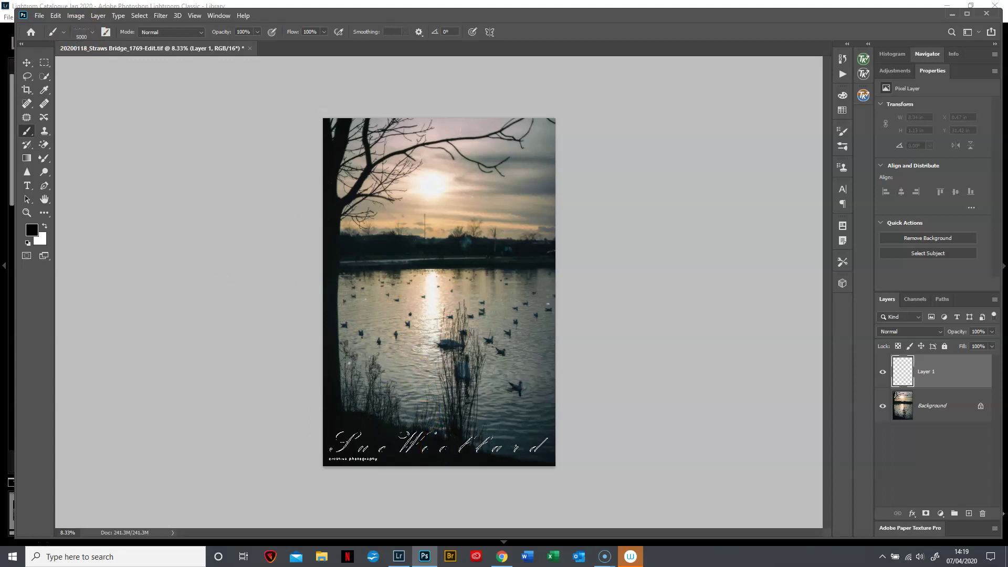
Shrink the signature brush from 5000 px to 2000 px.
key(bracketleft)
key(bracketleft)
key(bracketleft)
key(bracketleft)
key(bracketleft)
key(bracketleft)
key(bracketleft)
key(bracketleft)
key(bracketleft)
key(bracketleft)
key(bracketleft)
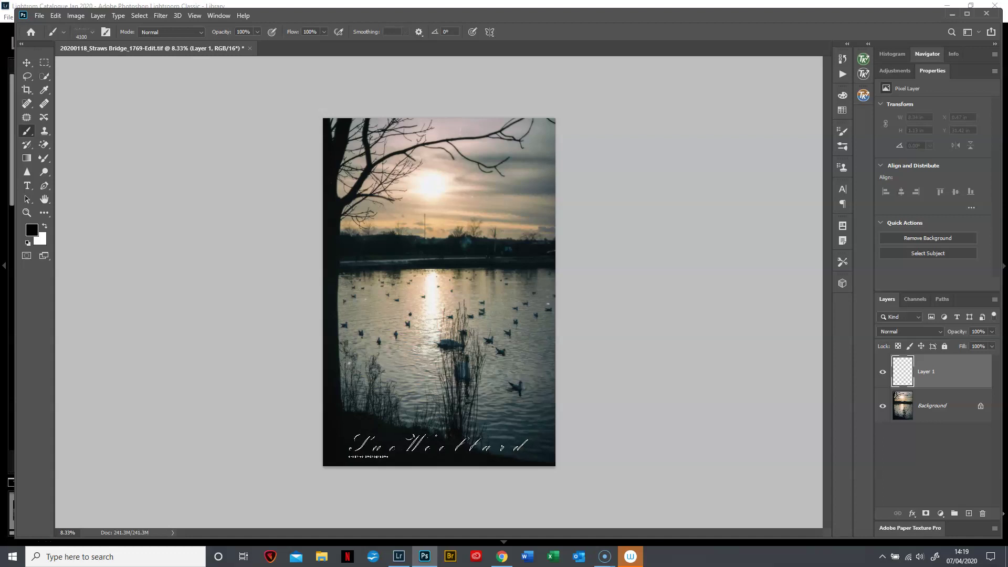
key(bracketleft)
key(bracketleft)
key(bracketleft)
key(bracketleft)
key(bracketleft)
key(bracketleft)
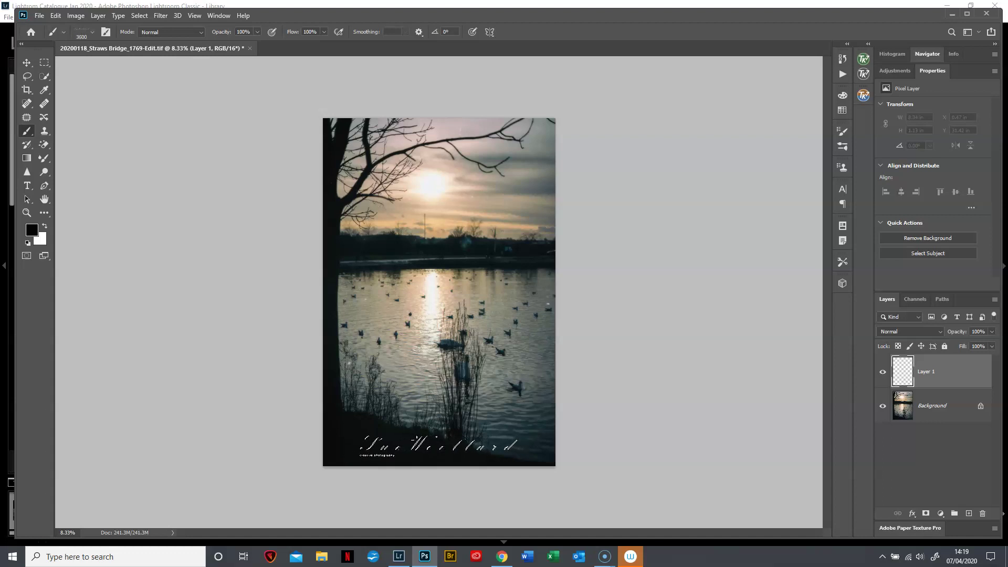
key(bracketleft)
key(bracketleft)
key(bracketleft)
key(bracketleft)
key(bracketleft)
key(bracketleft)
key(bracketleft)
key(bracketleft)
key(bracketleft)
key(bracketleft)
key(bracketleft)
key(bracketleft)
key(bracketleft)
Stamp the white signature at the photo's bottom-left on Layer 1.
click(370, 455)
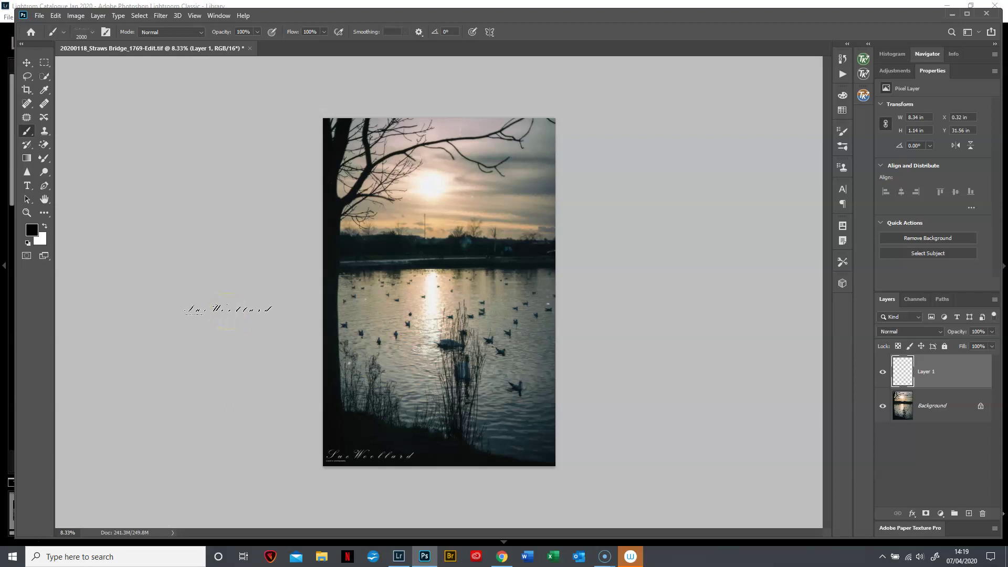
click(598, 200)
click(640, 173)
Try Soft Light blending, revert to Normal, and lower Layer 1's opacity to 71%.
click(892, 329)
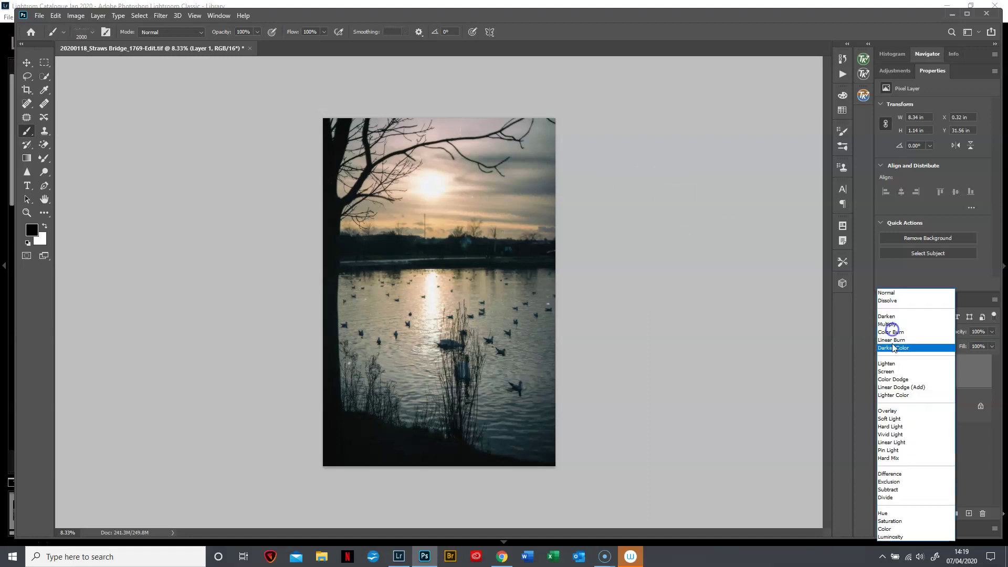
click(895, 420)
click(769, 382)
click(922, 332)
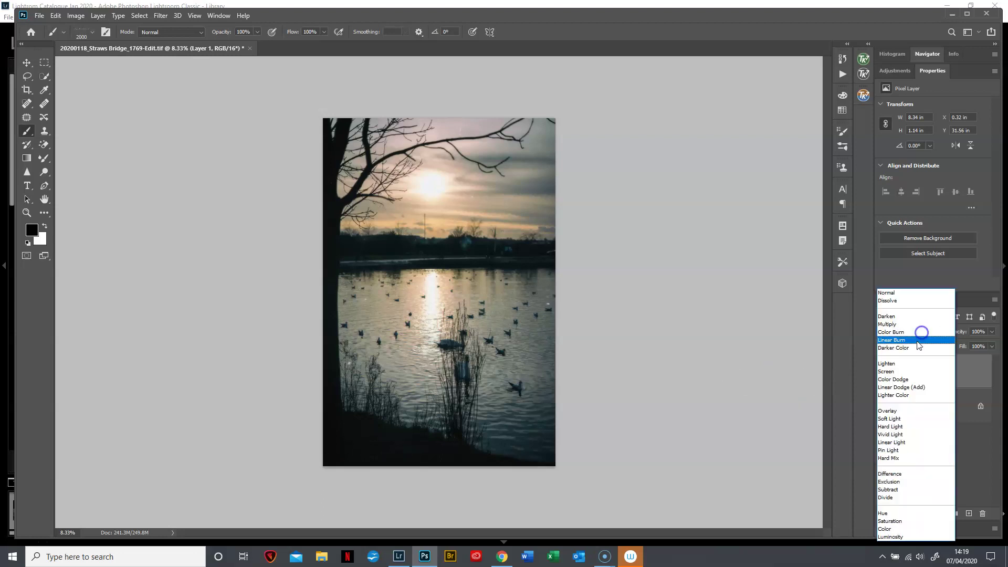
click(887, 292)
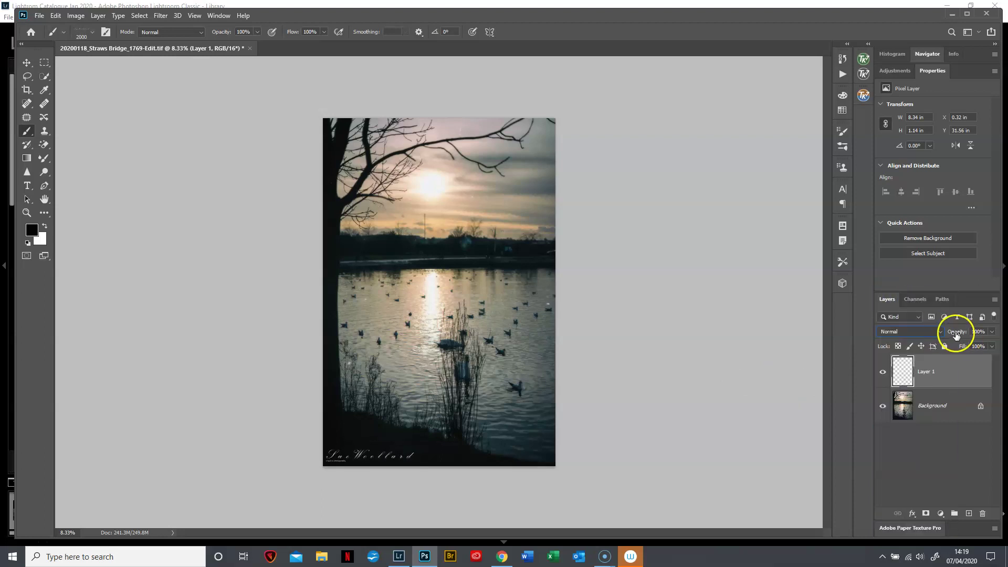
drag(955, 335, 953, 334)
Set the brush size to 2000 px in the Brushes panel and start a New Brush Preset from it.
click(817, 140)
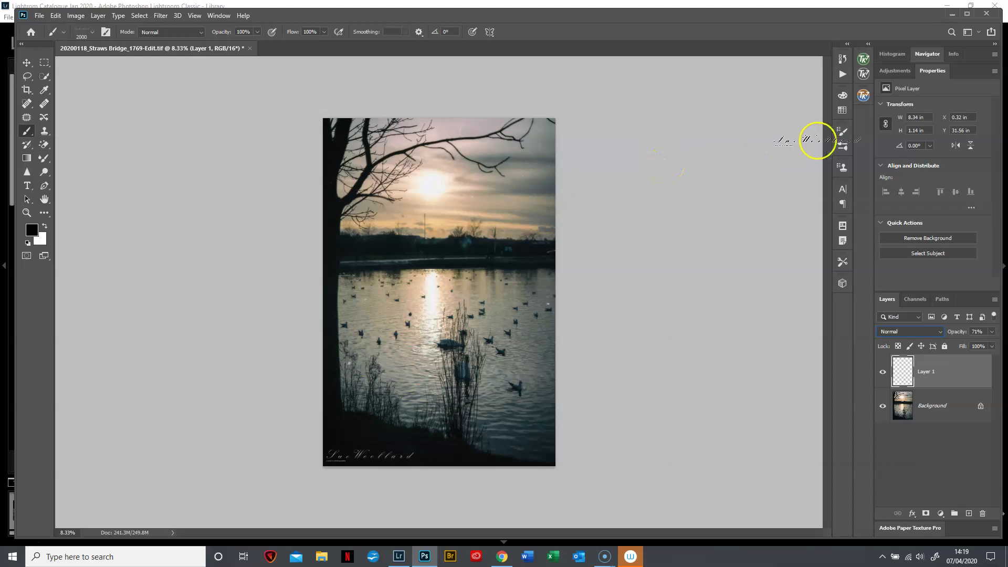
click(843, 133)
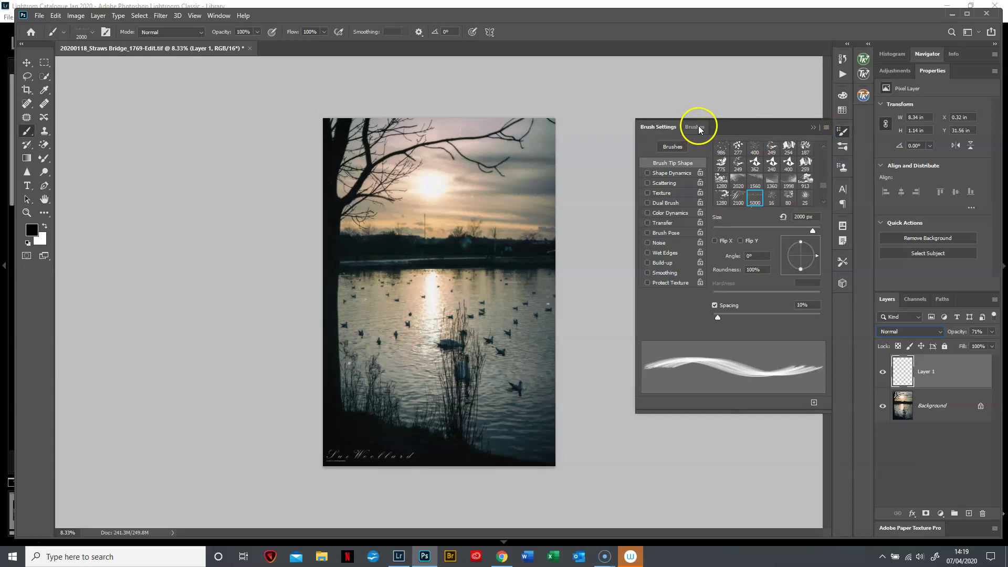
click(843, 133)
click(843, 148)
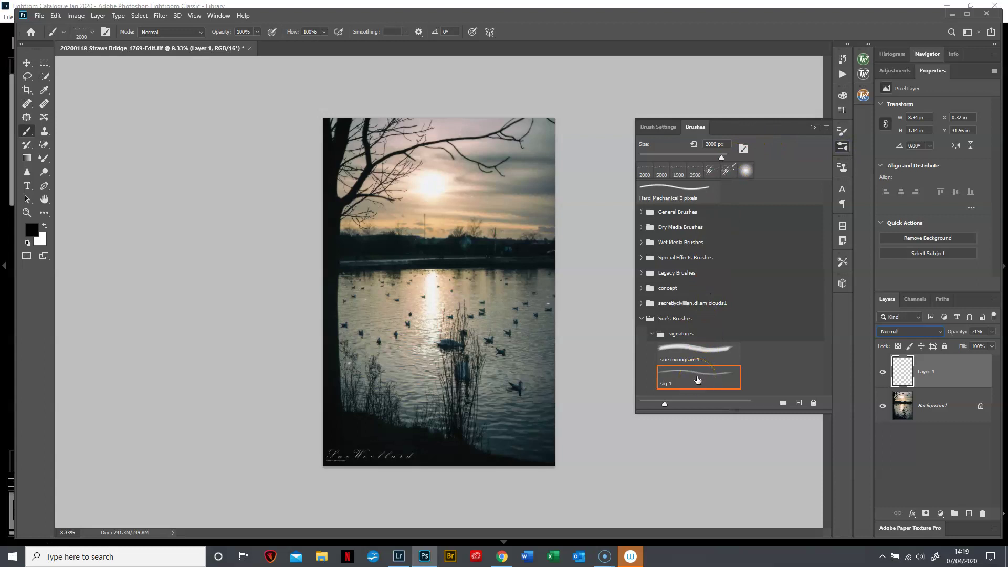
click(709, 172)
click(827, 129)
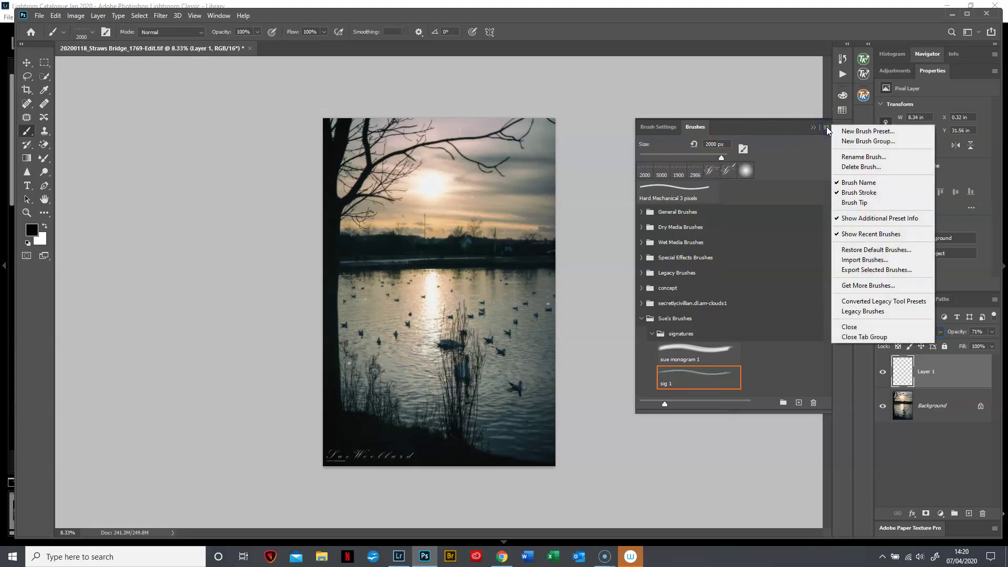
click(859, 132)
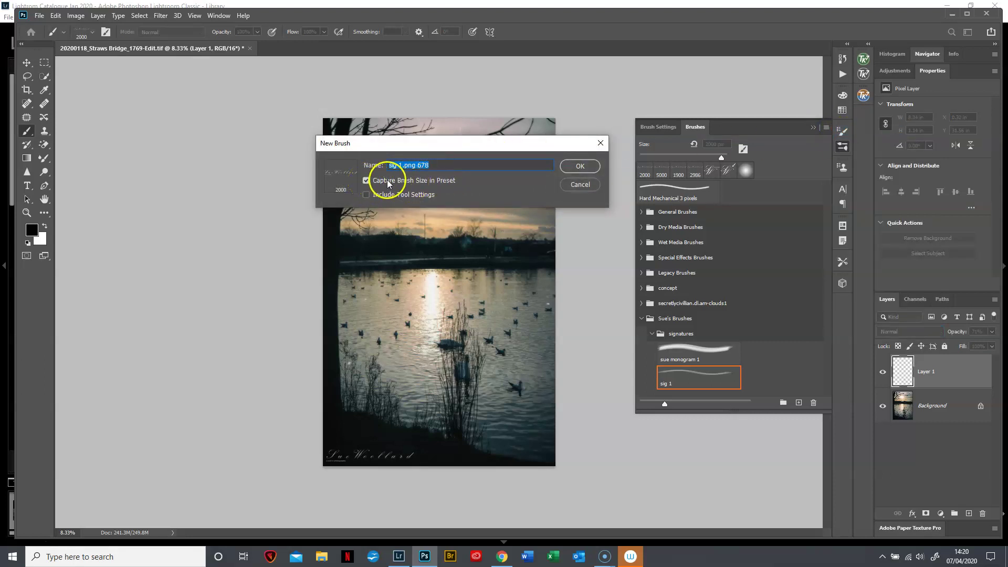
Name the preset 'sig 1 2000', keep Capture Brush Size on, and save it.
click(437, 165)
key(BackSpace)
key(BackSpace)
key(BackSpace)
key(BackSpace)
key(BackSpace)
key(BackSpace)
key(BackSpace)
key(BackSpace)
key(BackSpace)
key(BackSpace)
key(BackSpace)
key(BackSpace)
key(BackSpace)
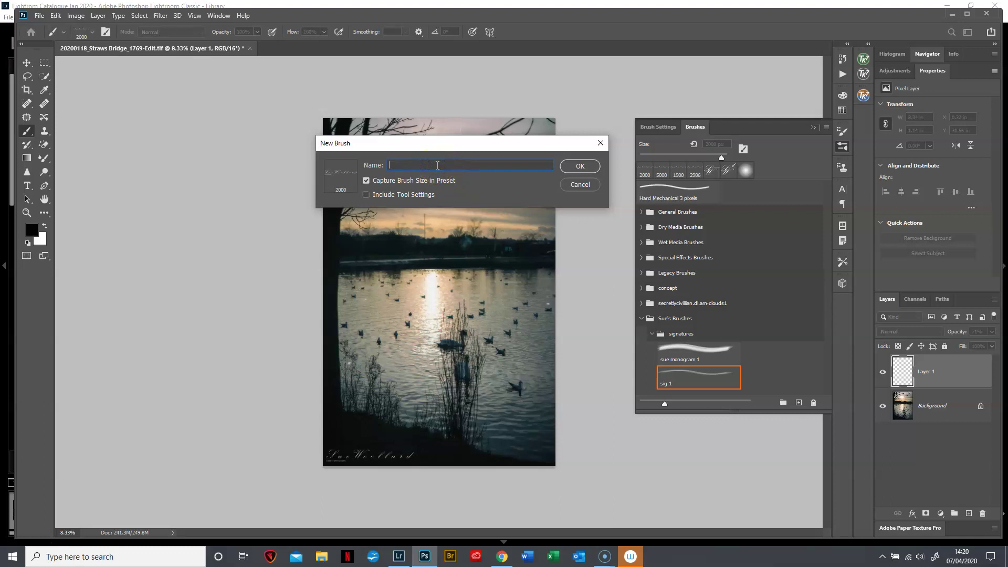
text(sig 1 2000)
click(576, 167)
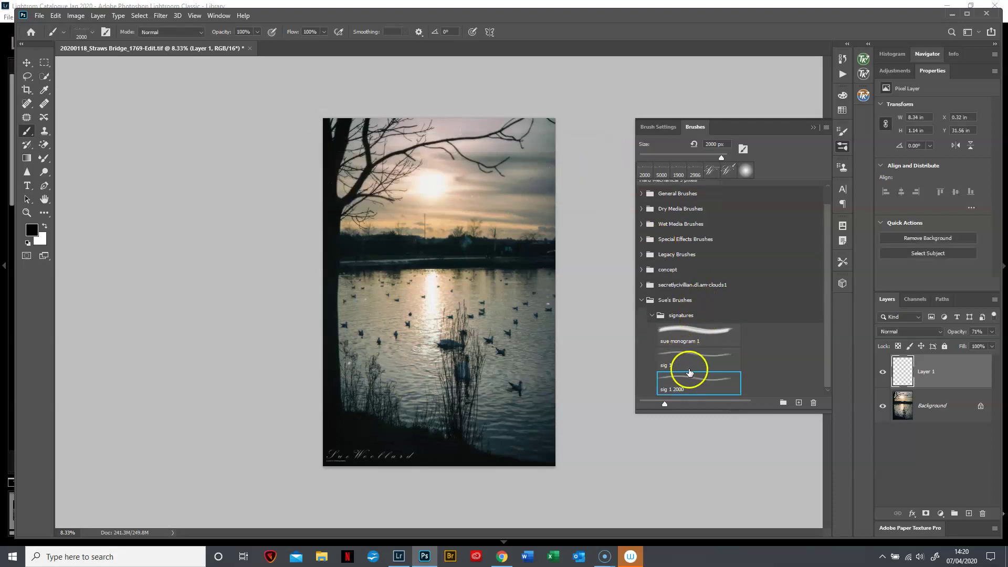
Compare the sig 1 and sig 1 2000 presets, ending with sig 1 2000 selected.
click(685, 362)
click(686, 389)
click(668, 358)
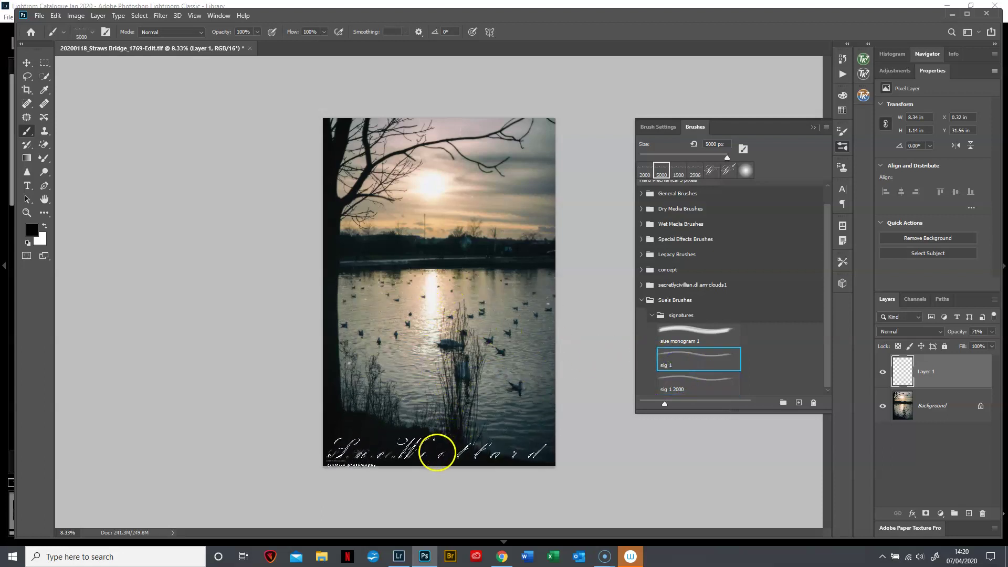
click(438, 450)
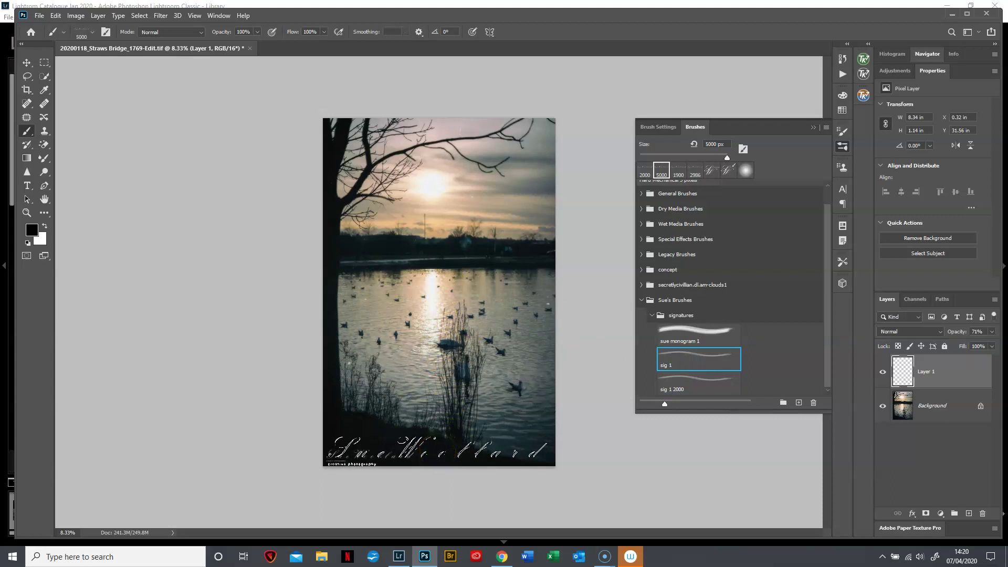
click(678, 385)
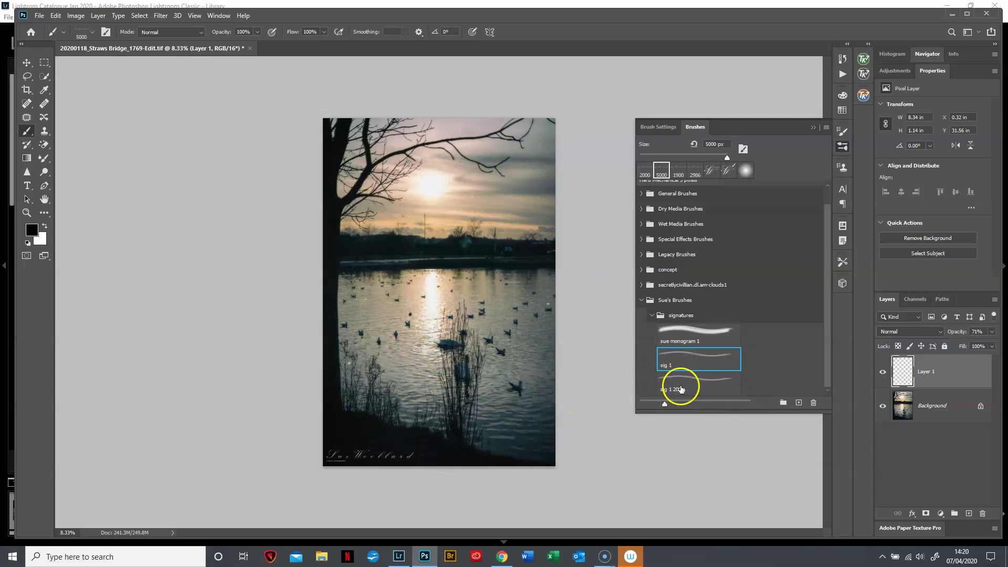
Stamp the 2000 px signature at the photo's bottom-left and collapse the presets list.
click(375, 453)
click(402, 378)
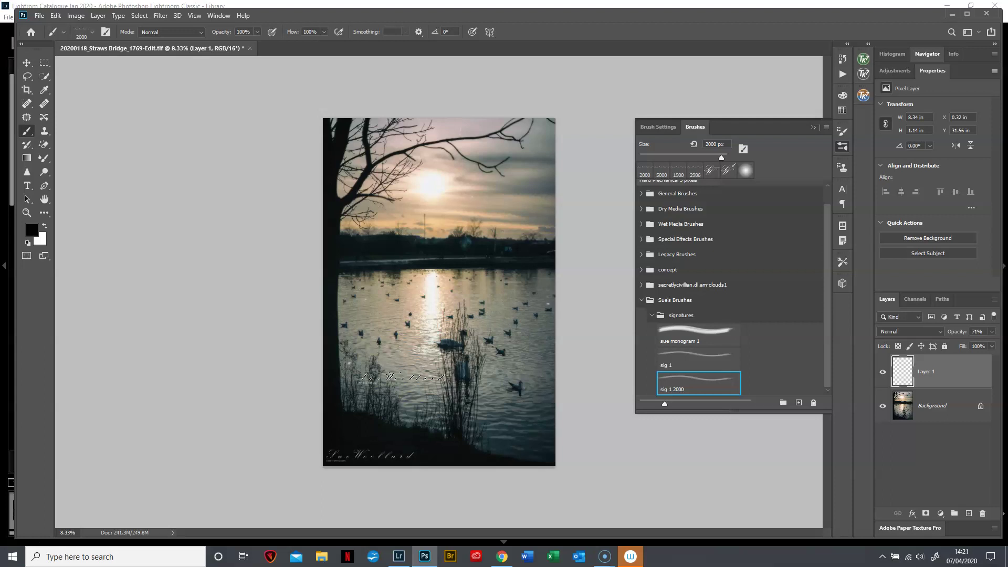
mouse_move(326, 452)
mouse_down()
mouse_move(380, 456)
mouse_move(367, 456)
mouse_move(394, 445)
mouse_up()
click(812, 128)
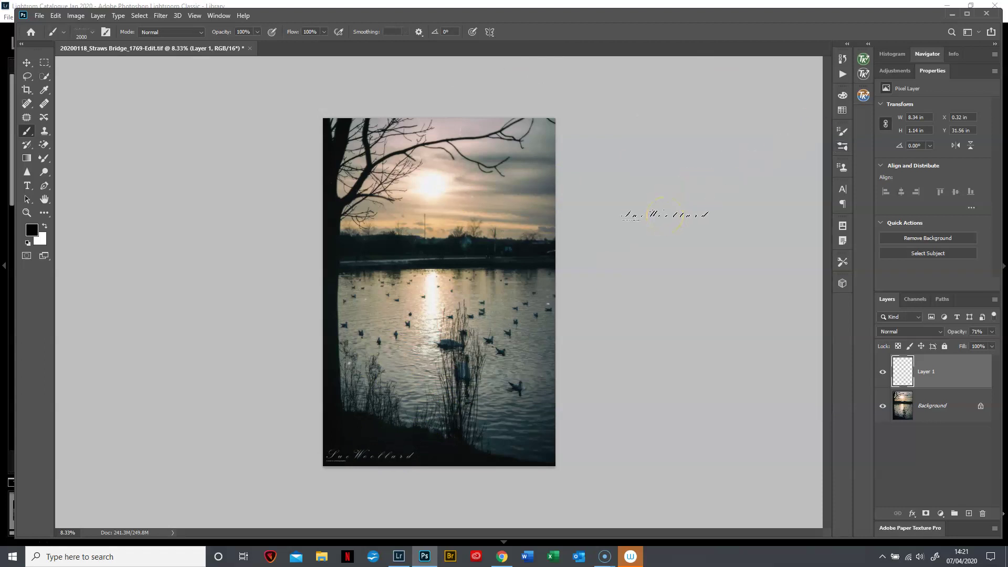